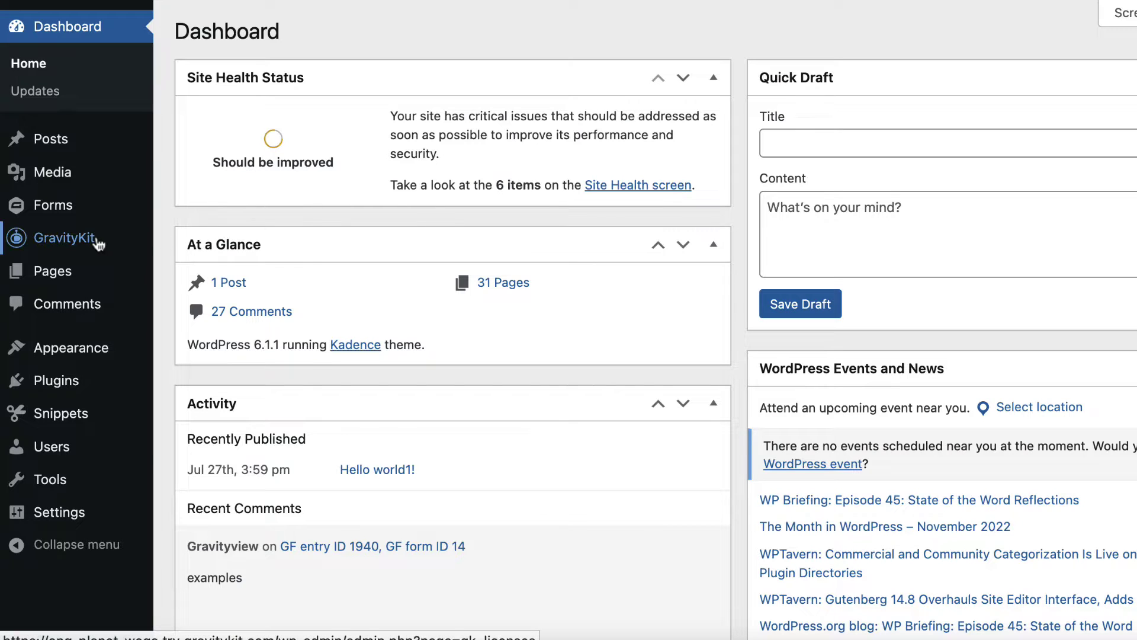
Bring up the GravityKit flyout submenu from the Dashboard's admin sidebar.
mouse_move(97, 240)
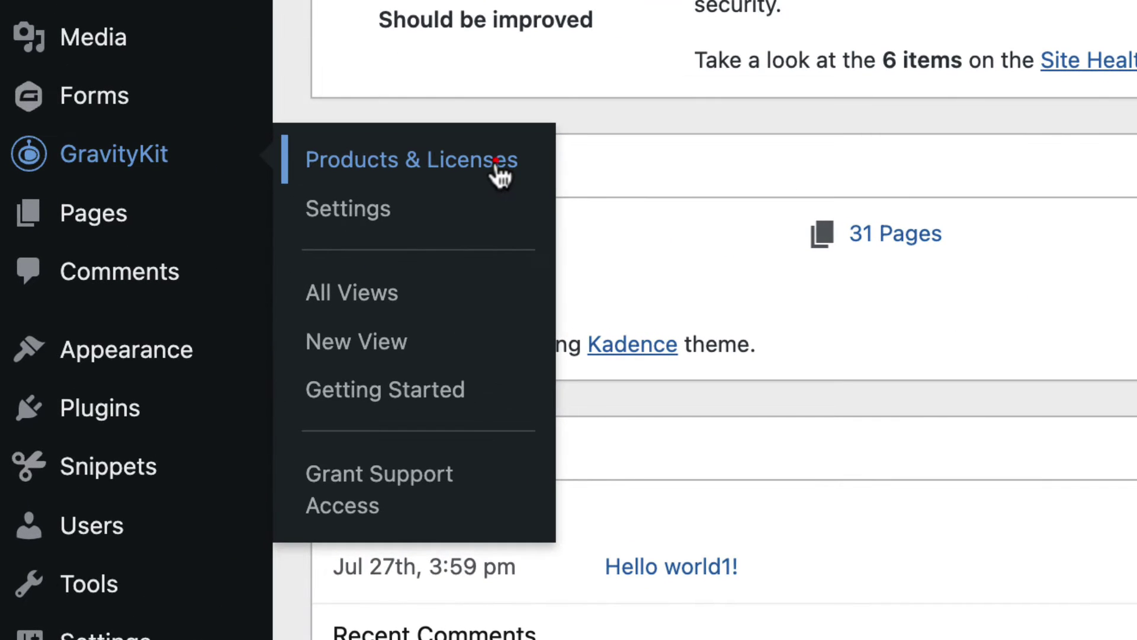
Install the Advanced Filtering extension from GravityKit's Not Installed products under Extensions.
left_click(496, 162)
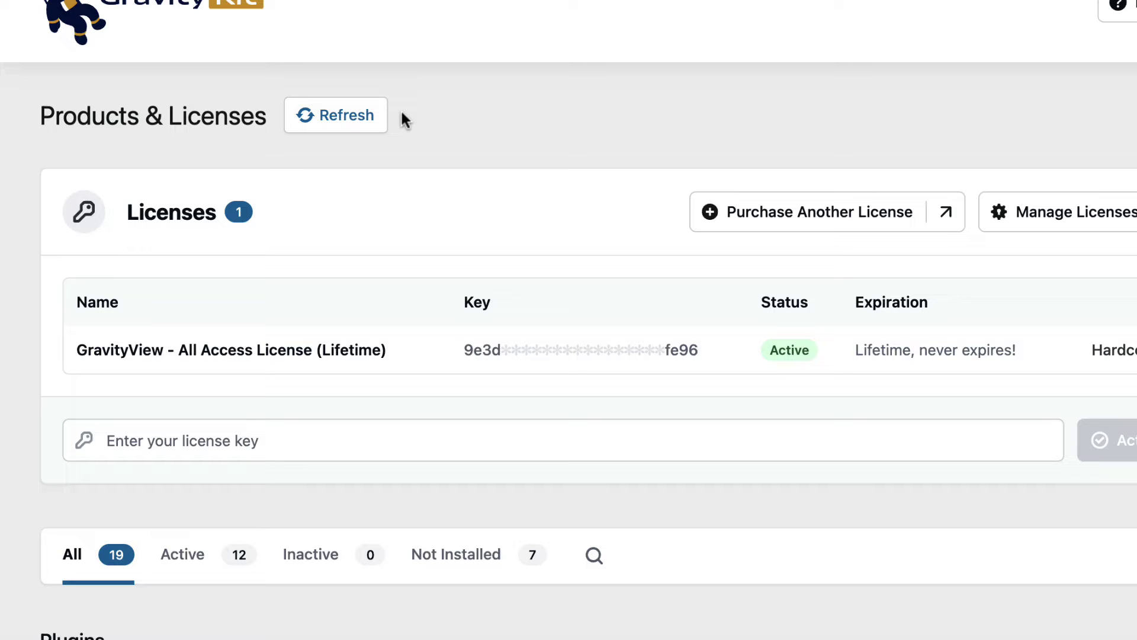
scroll(400, 116, "down", 5)
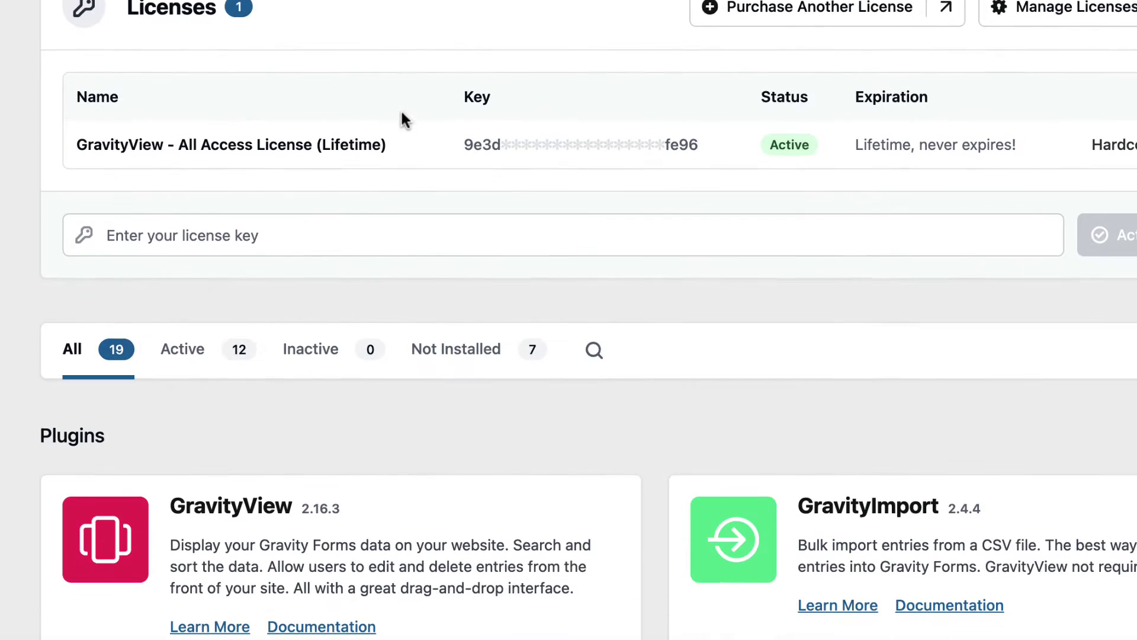
scroll(401, 117, "down", 3)
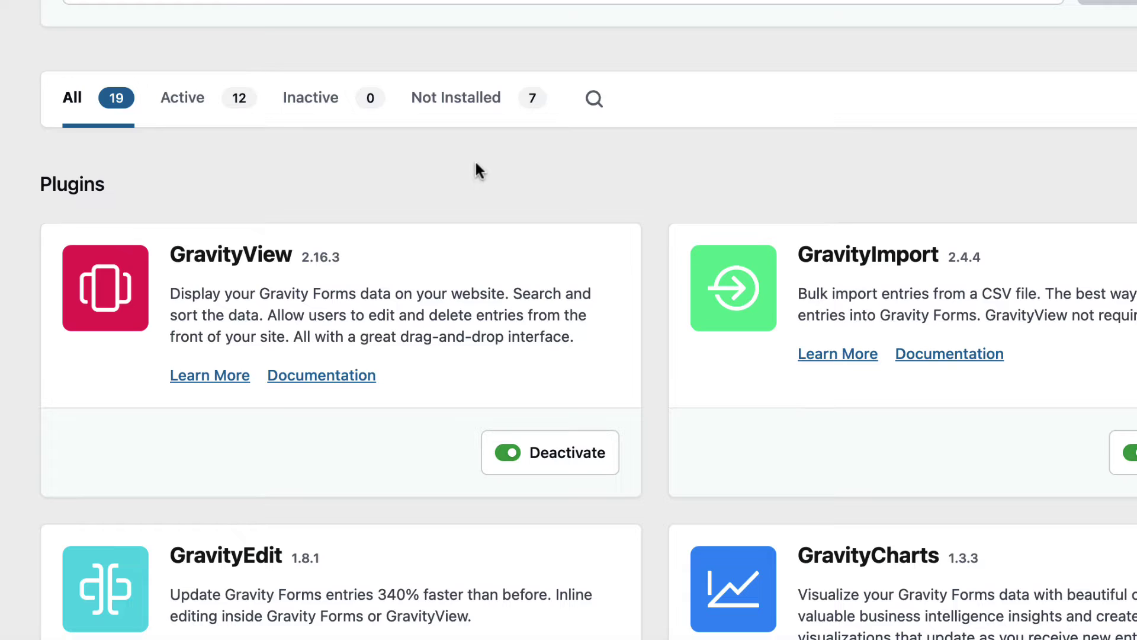
left_click(458, 104)
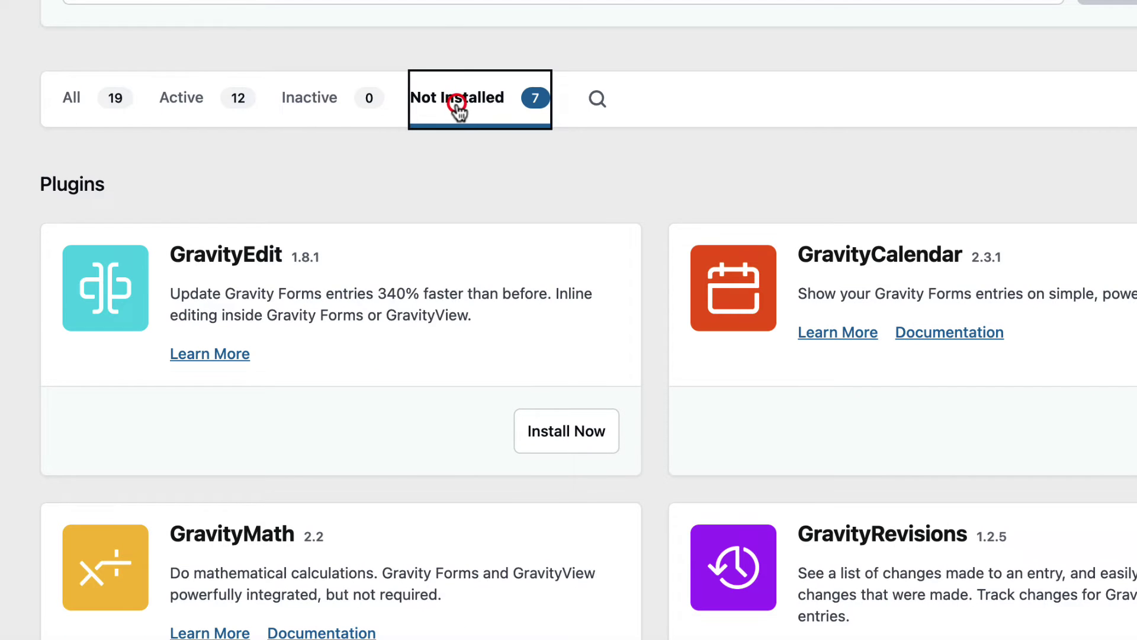
scroll(493, 183, "down", 10)
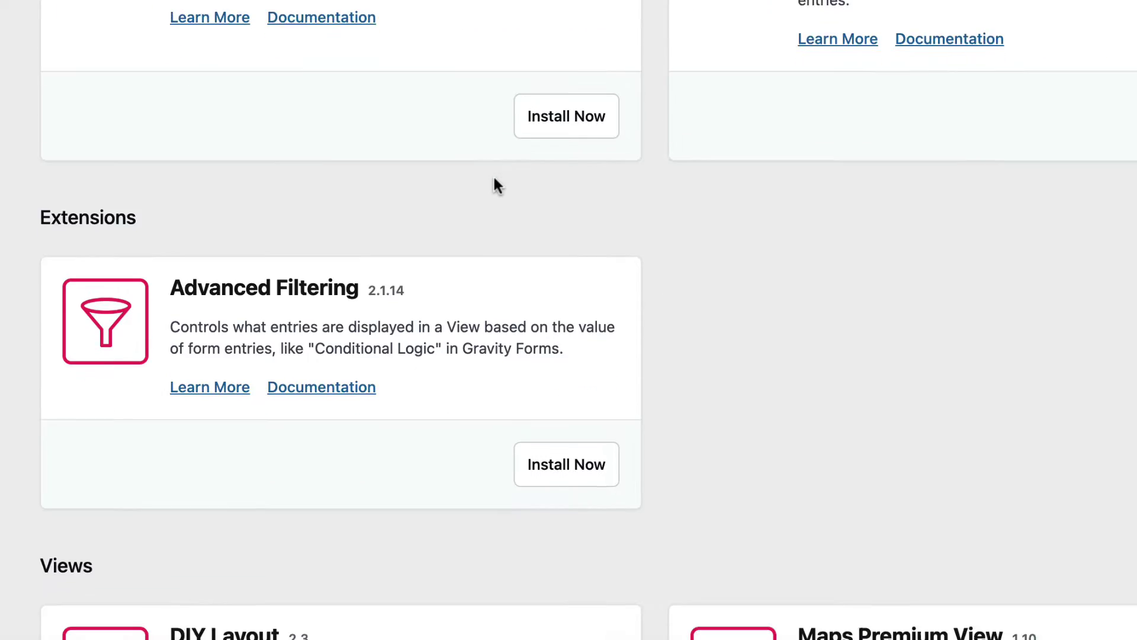
scroll(494, 177, "down", 4)
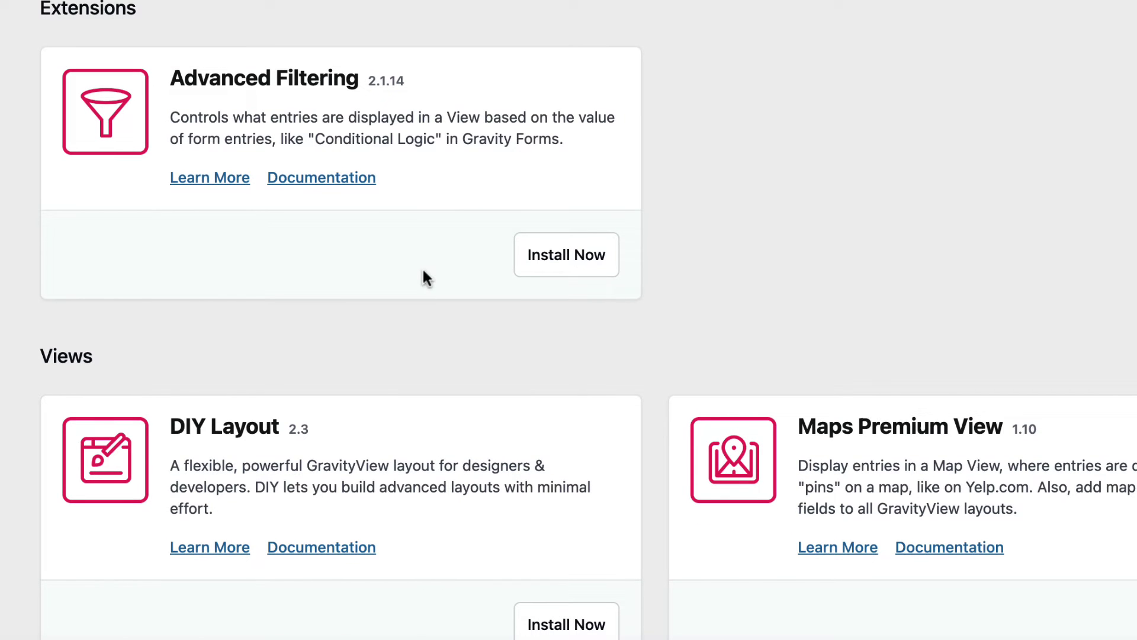
left_click(589, 260)
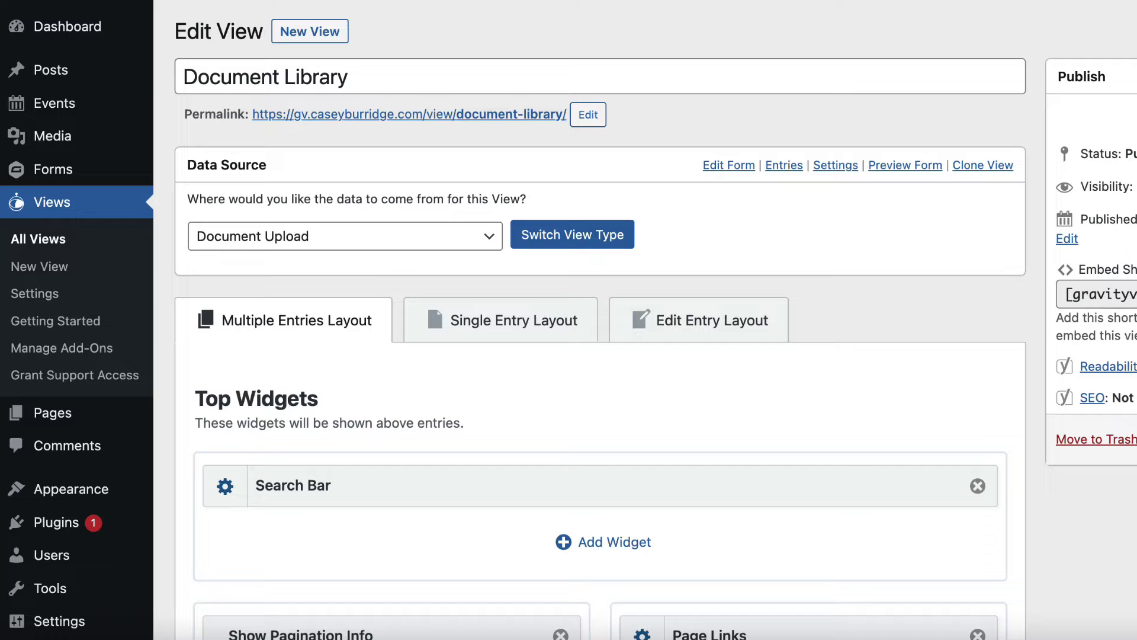
Show the Document Library view's Filter & Sort settings down to the Advanced Filter section.
scroll(600, 356, "down", 10)
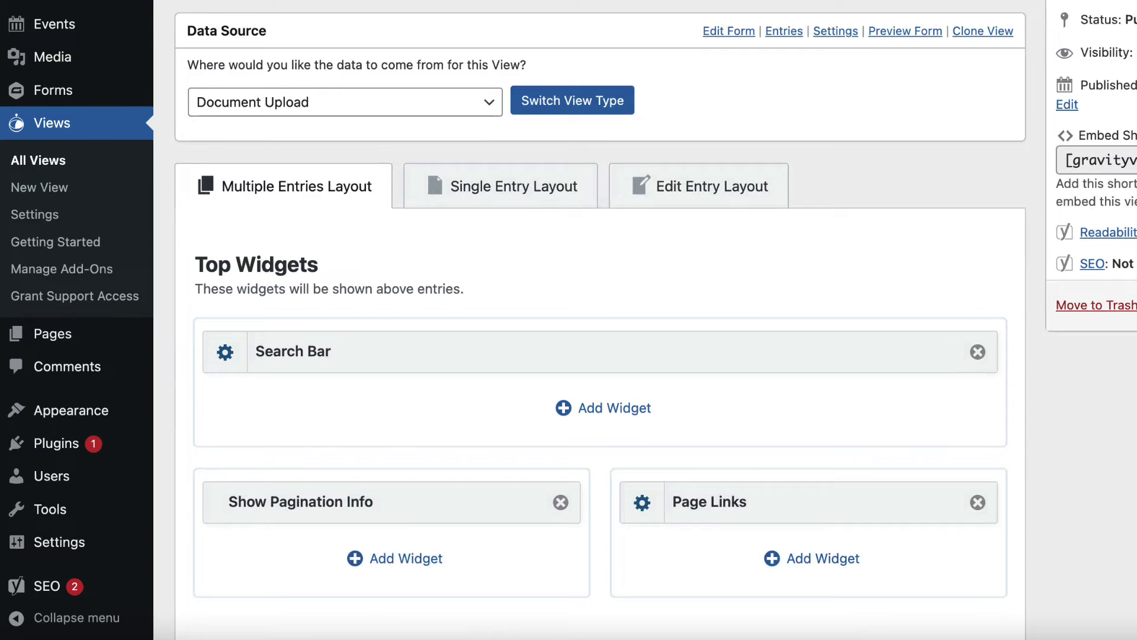
scroll(600, 320, "down", 6)
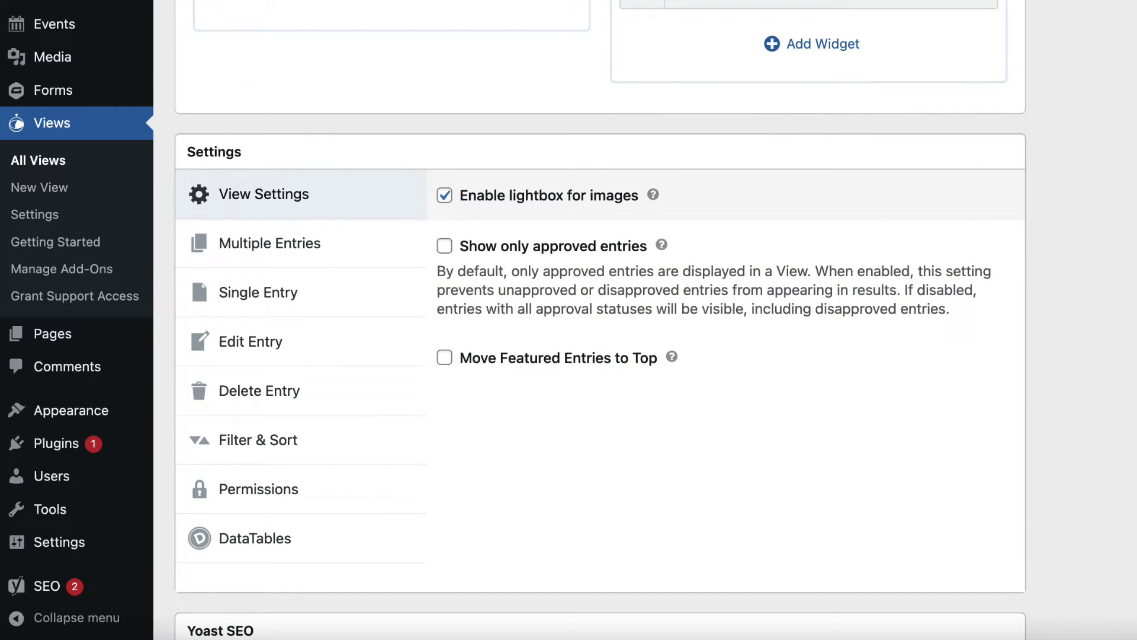
scroll(600, 320, "down", 1)
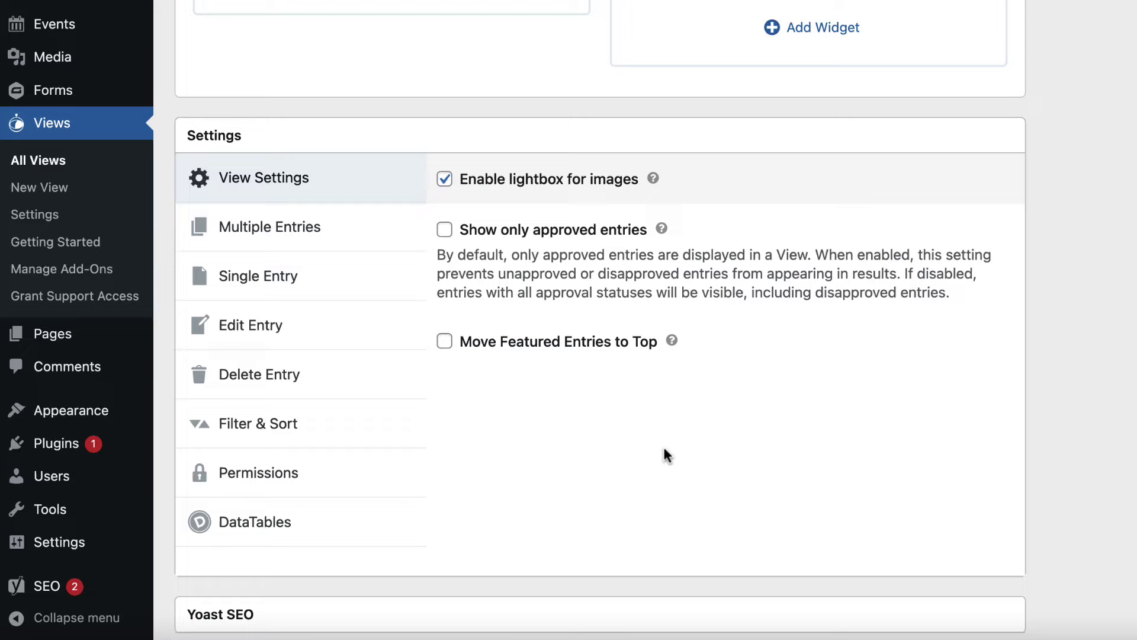
left_click(272, 437)
scroll(271, 437, "down", 2)
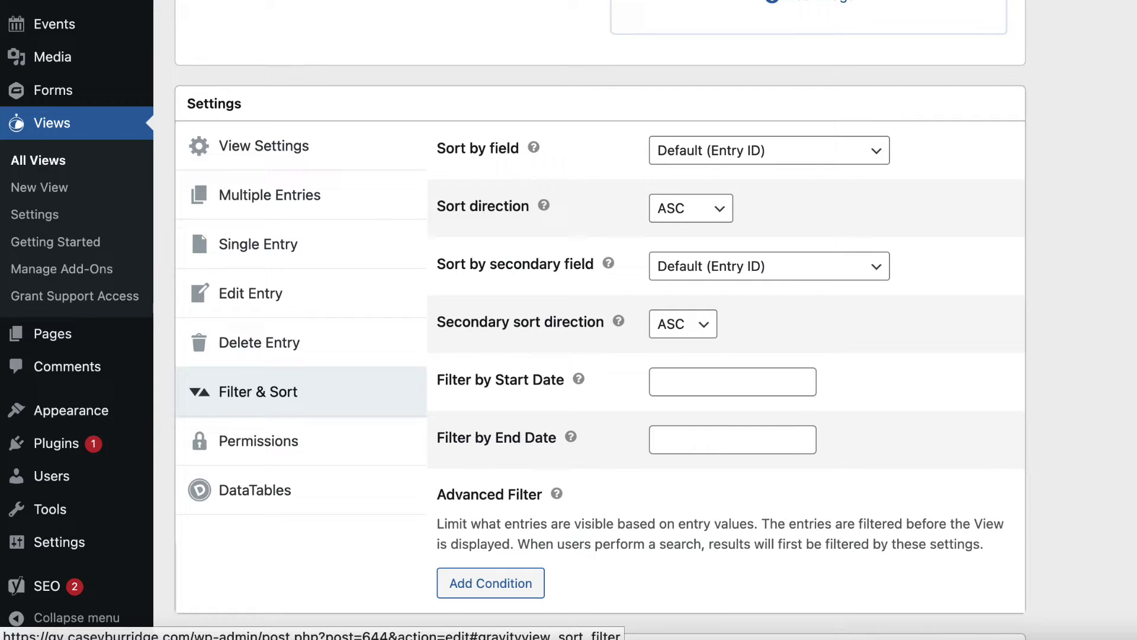
scroll(601, 314, "down", 3)
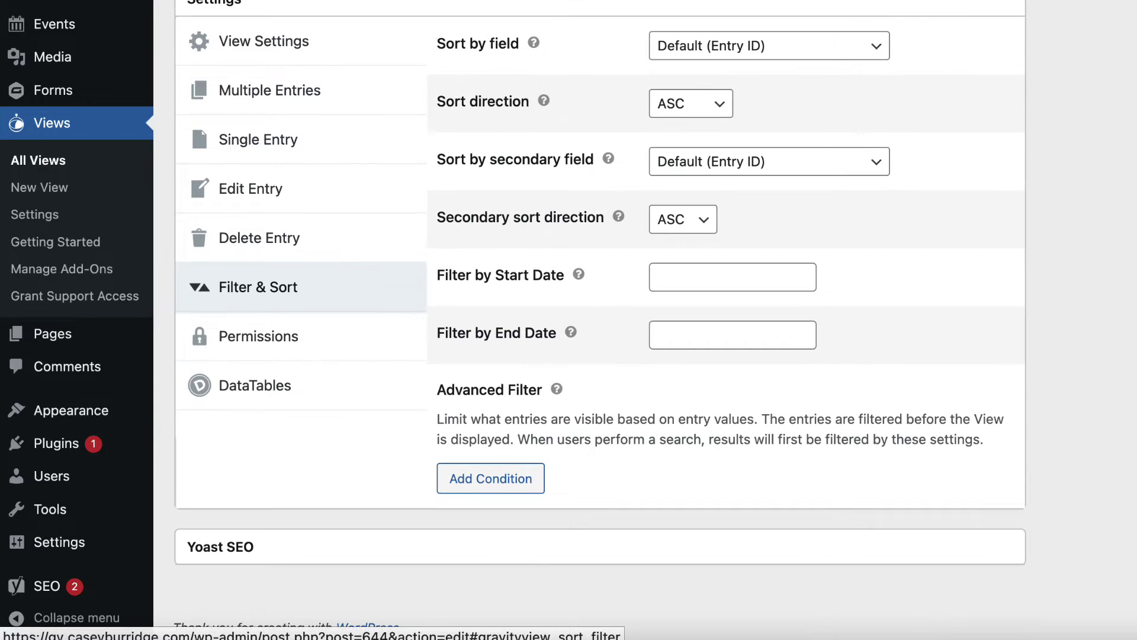
Add a first blank Advanced Filter condition reading 'Any form field' contains.
left_click(498, 482)
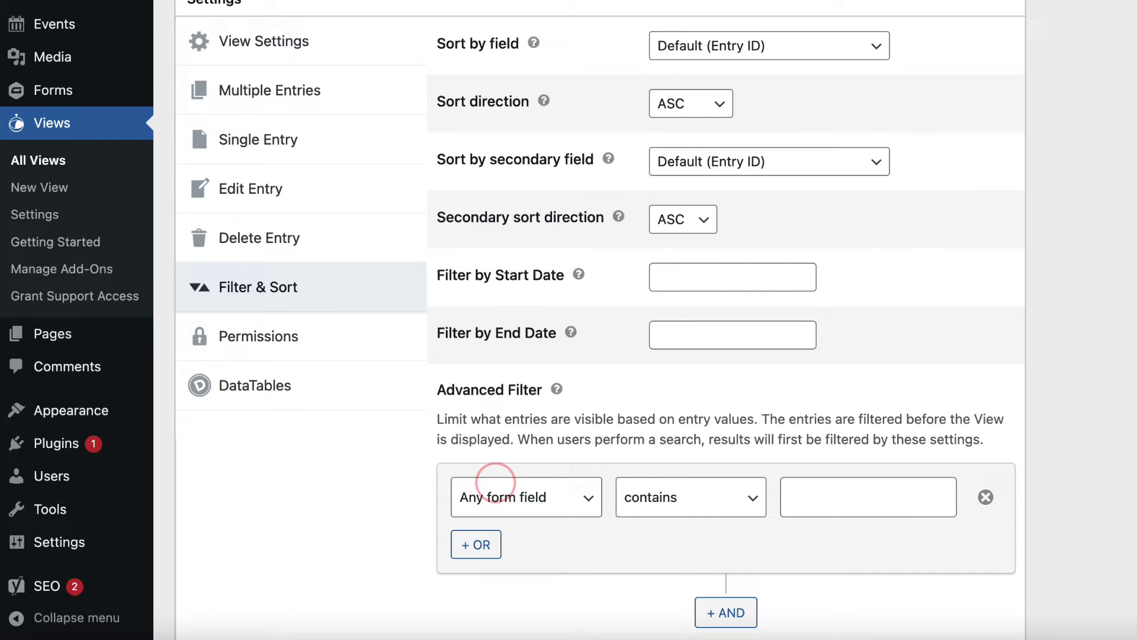
scroll(601, 314, "down", 3)
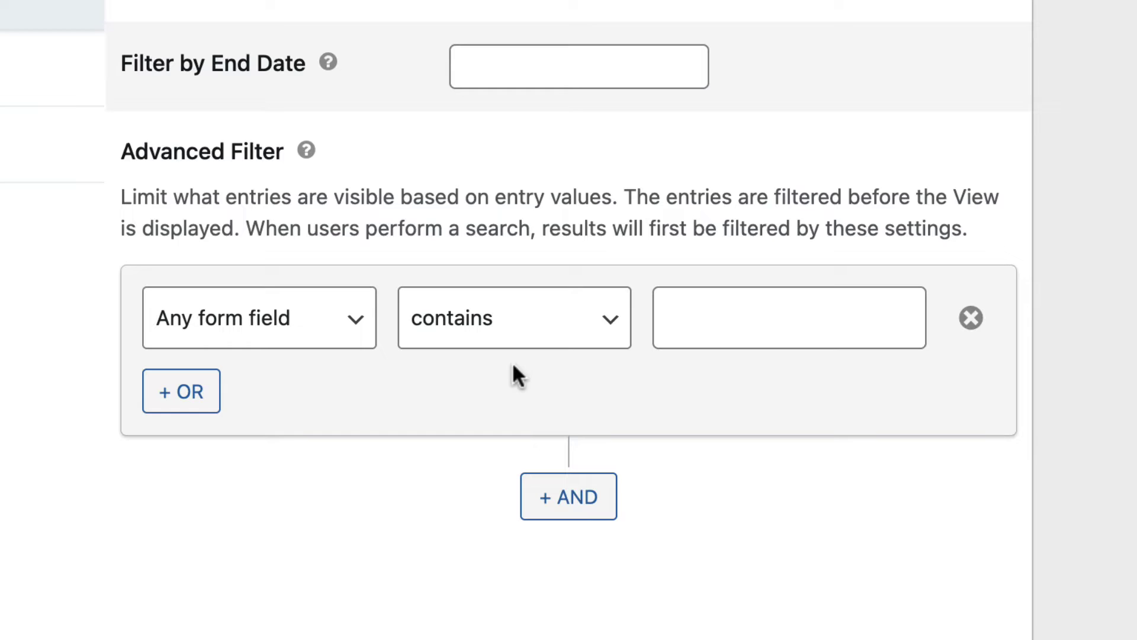
Make the condition filter on the Category field with the value Finance.
left_click(358, 325)
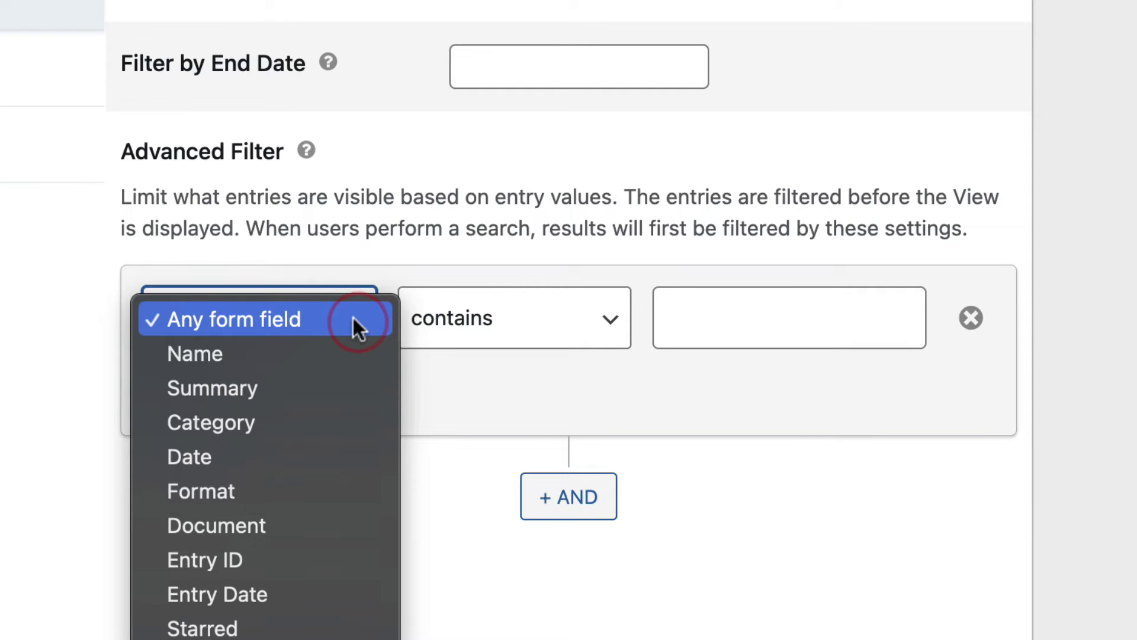
left_click(283, 429)
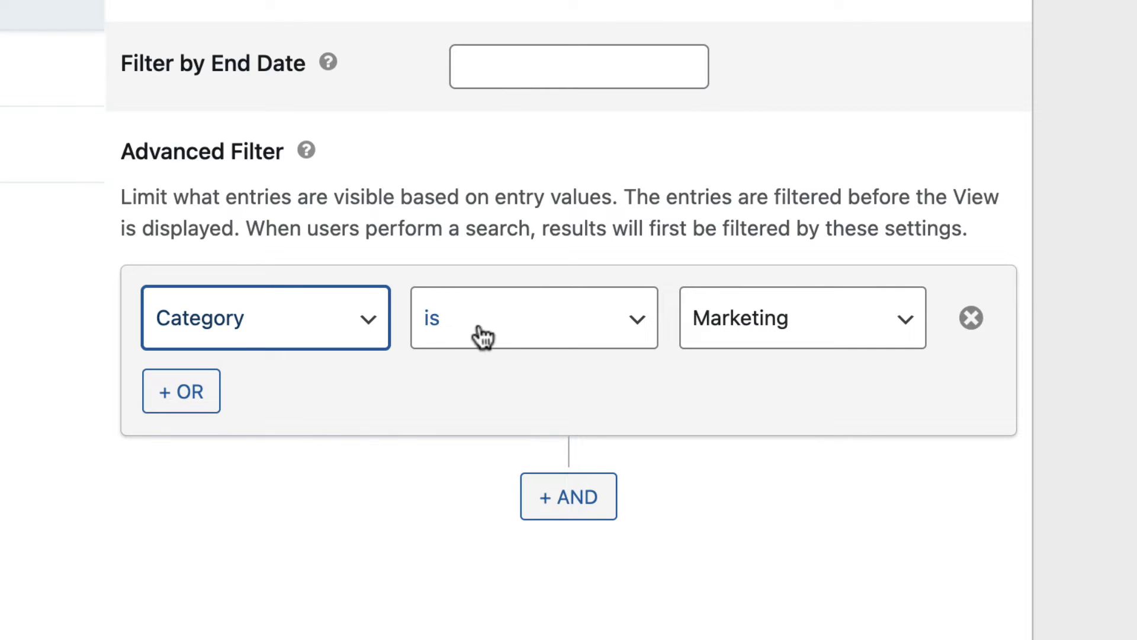
left_click(896, 324)
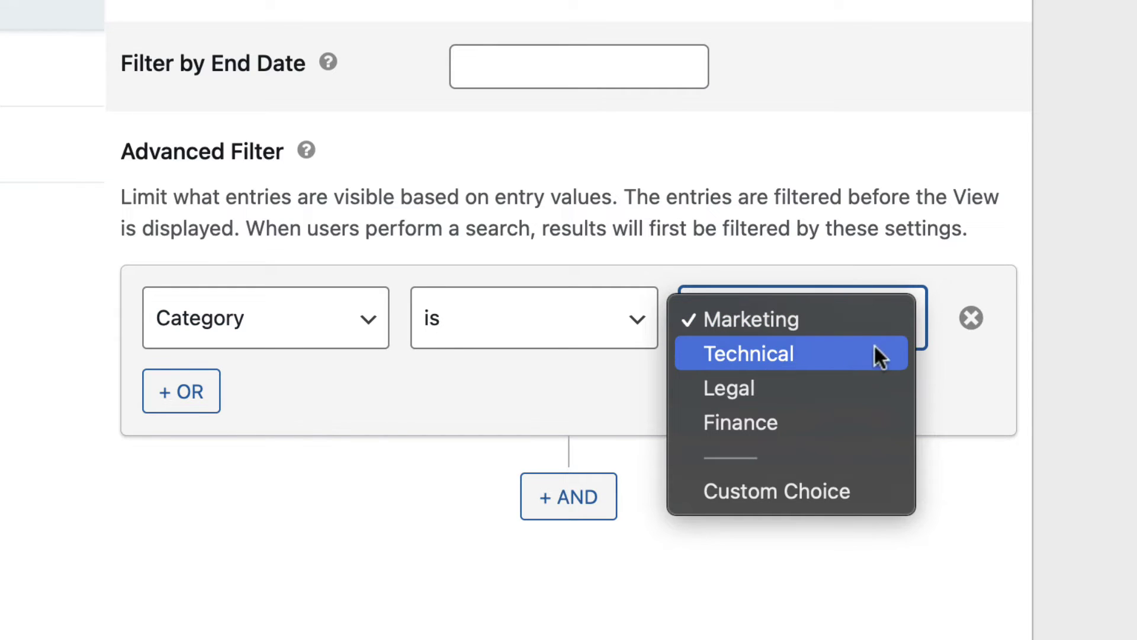
left_click(810, 424)
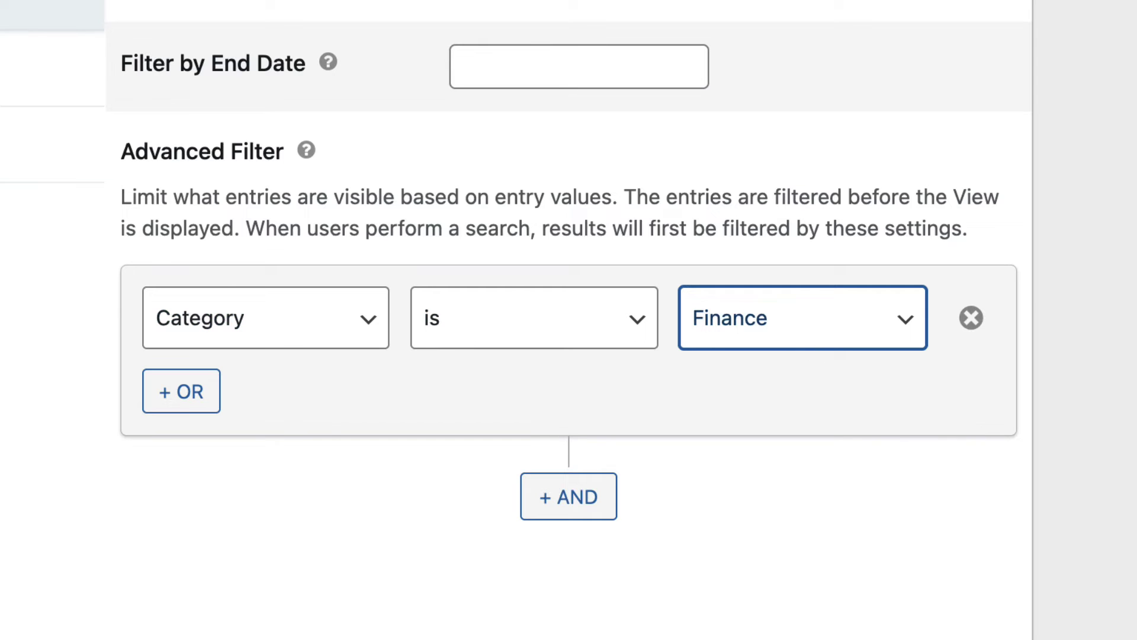
Update the Document Library view so the Category is Finance filter takes effect.
scroll(533, 320, "up", 15)
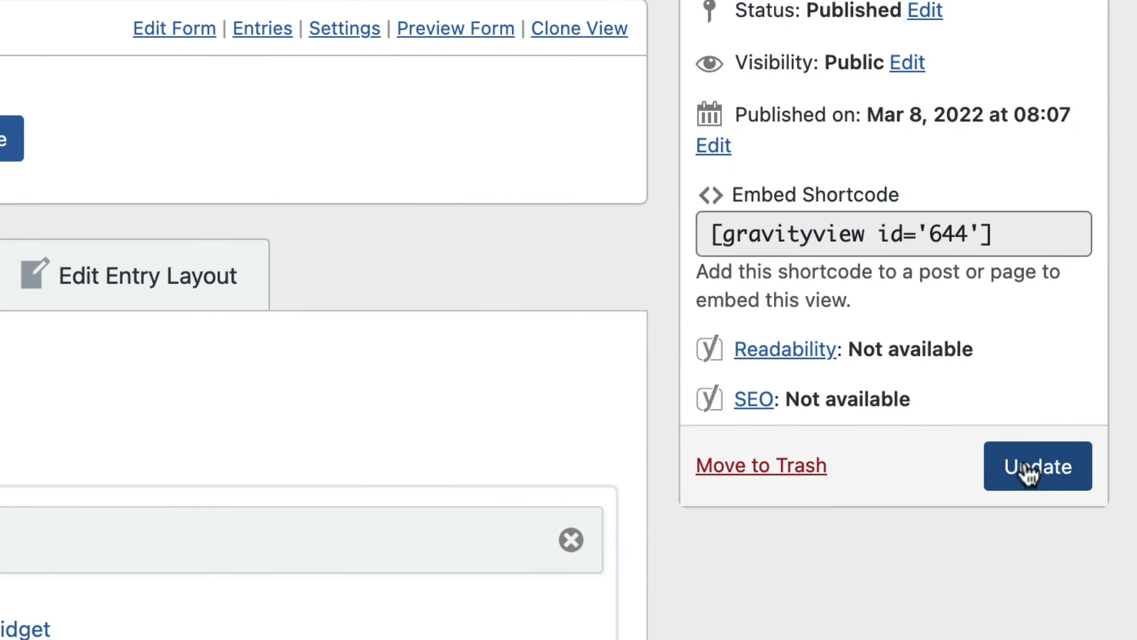
left_click(1026, 468)
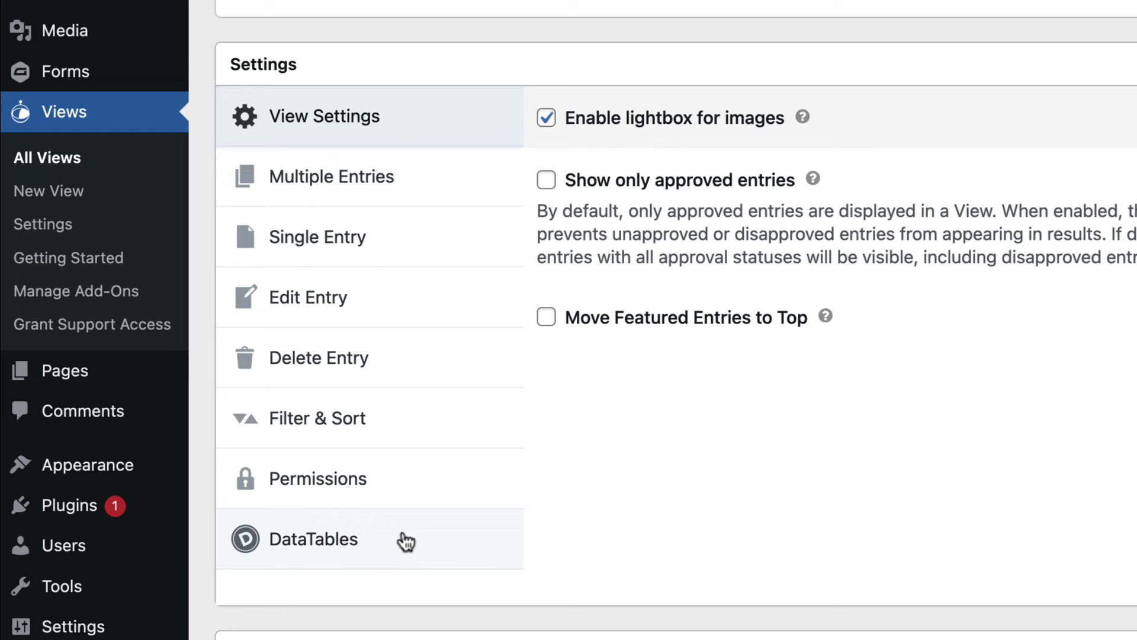
Change the condition's operator from 'is' to 'is not', excluding Finance entries.
left_click(376, 420)
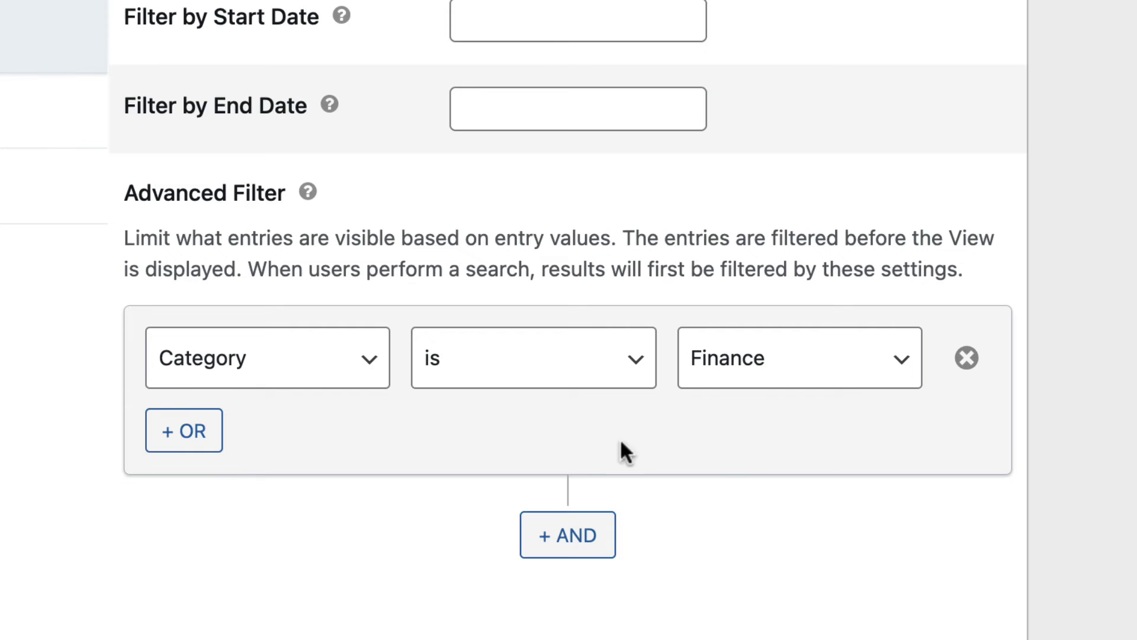
left_click(560, 373)
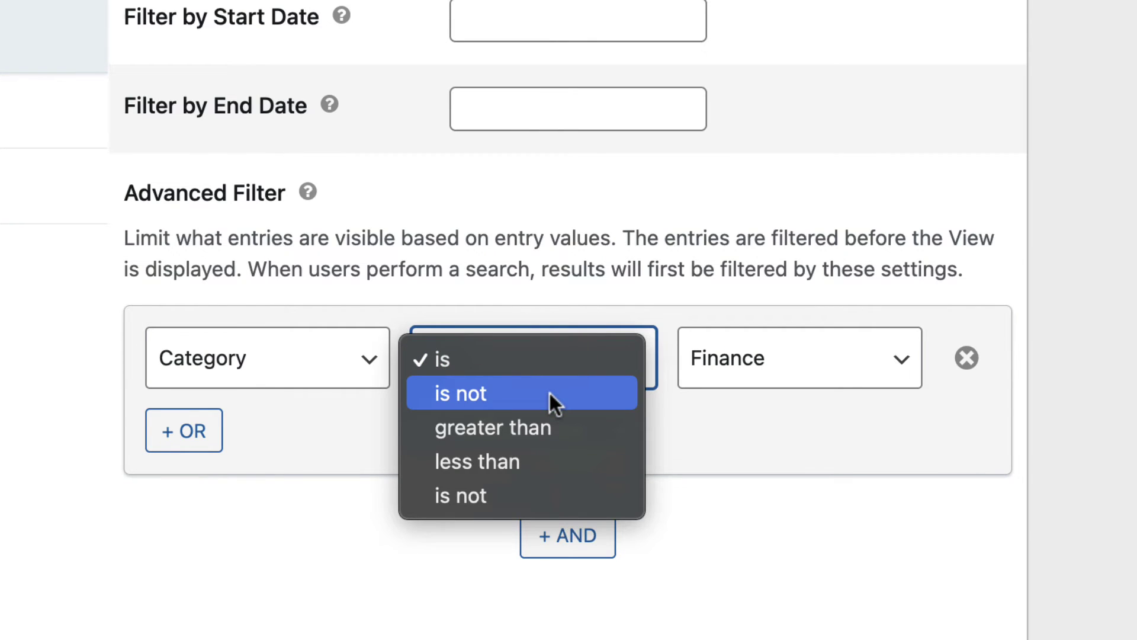
left_click(550, 394)
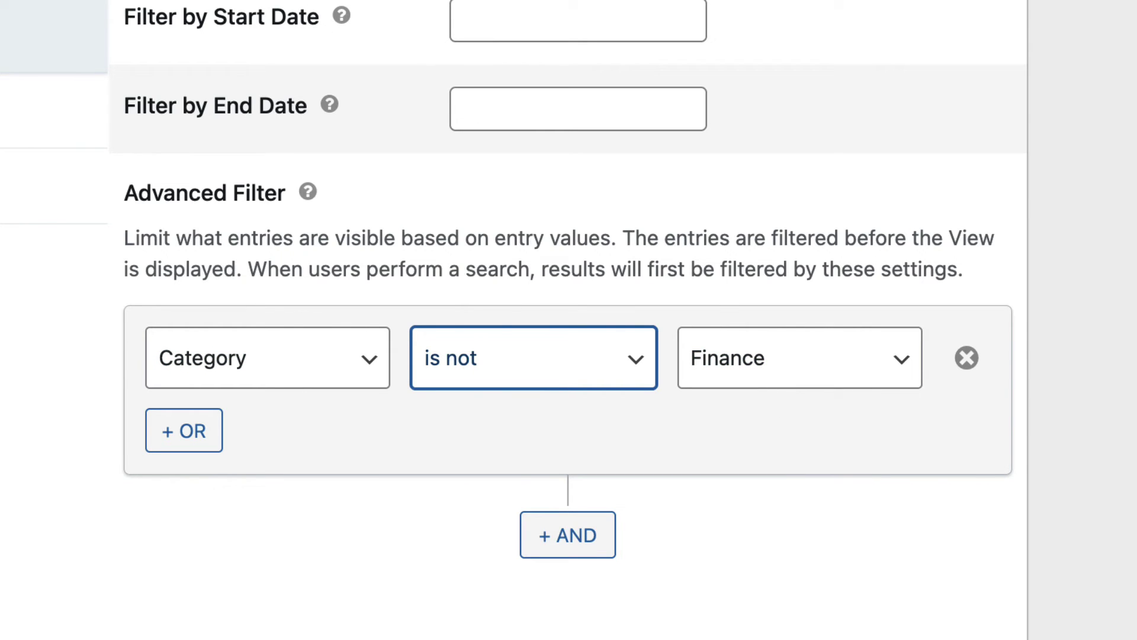
scroll(569, 320, "up", 15)
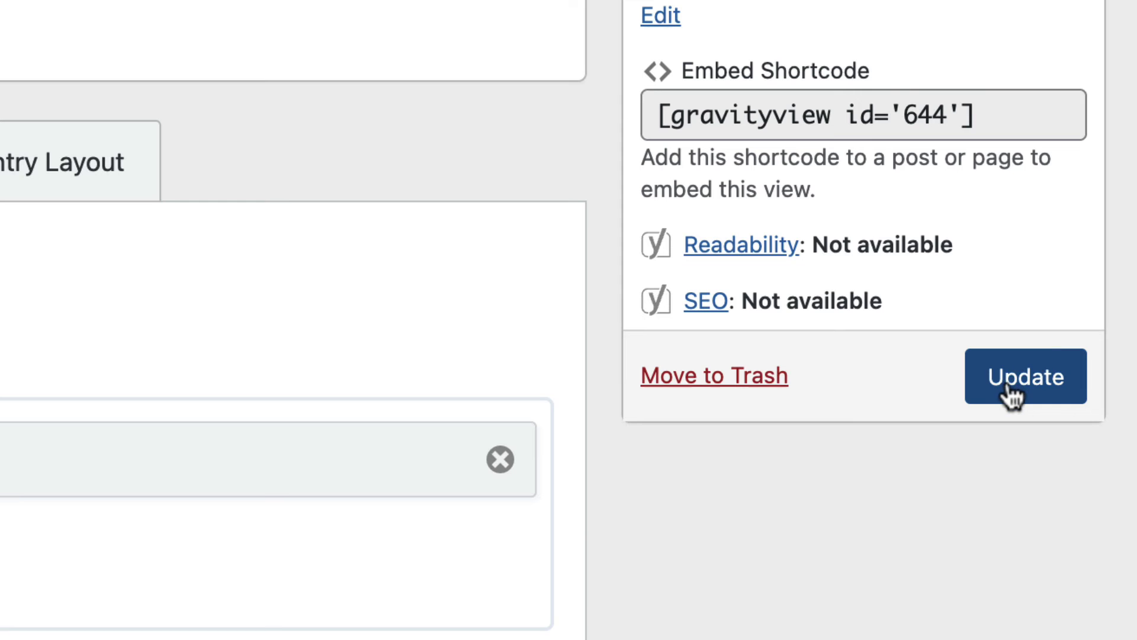
Update the view and check its front-end table now shows 6 non-Finance entries.
left_click(1008, 384)
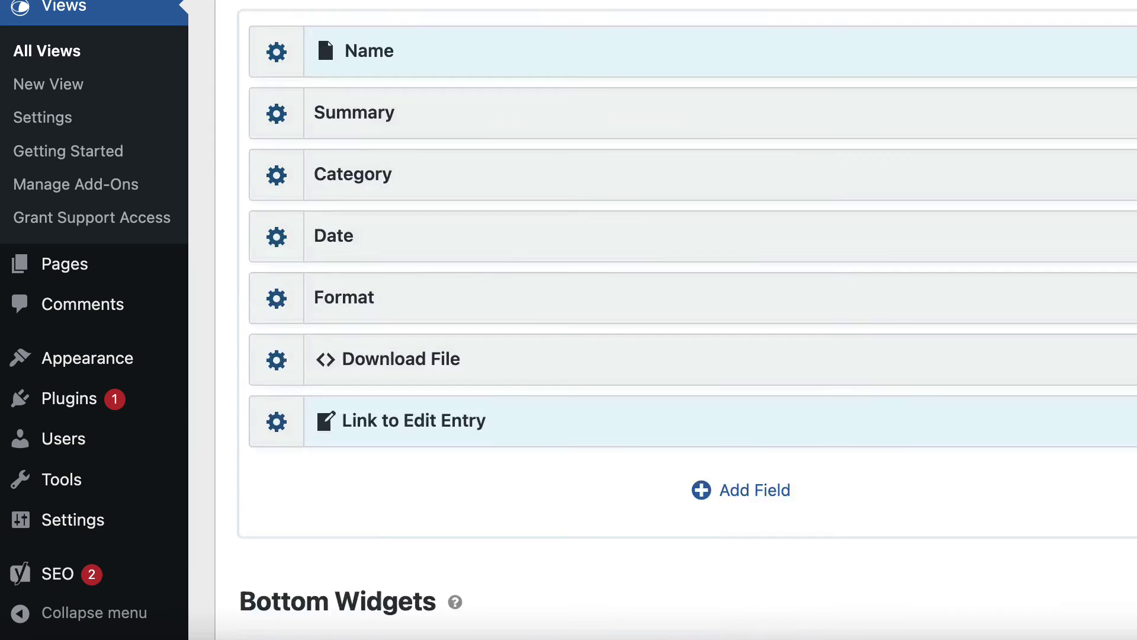
scroll(675, 319, "down", 10)
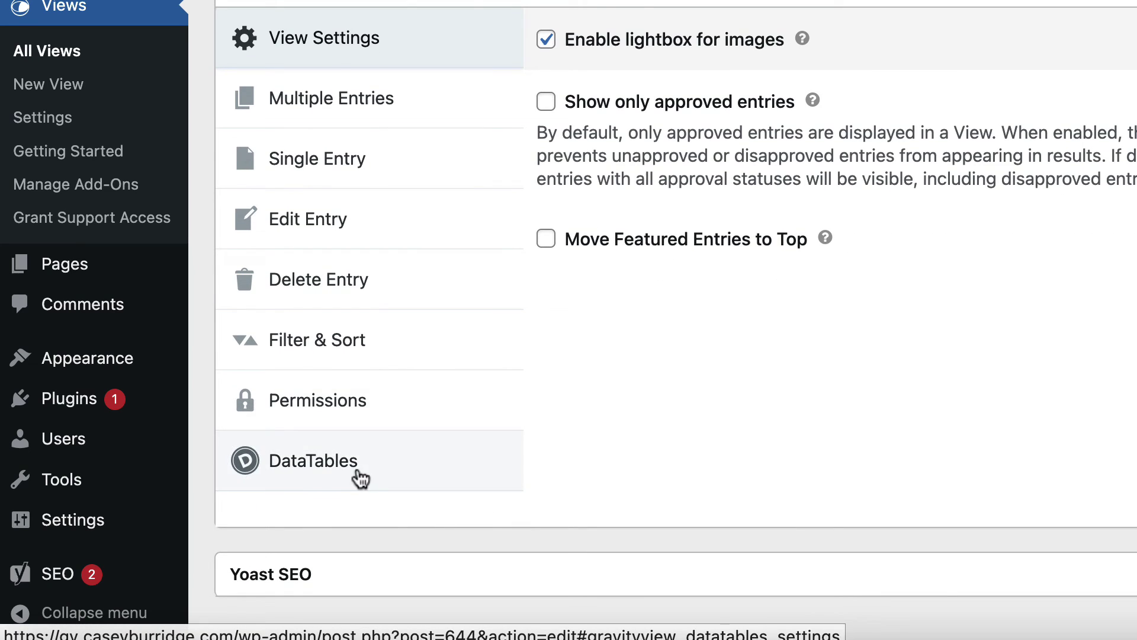
Add and discard an AND group, then add a blank OR 'Any form field' contains row.
left_click(369, 326)
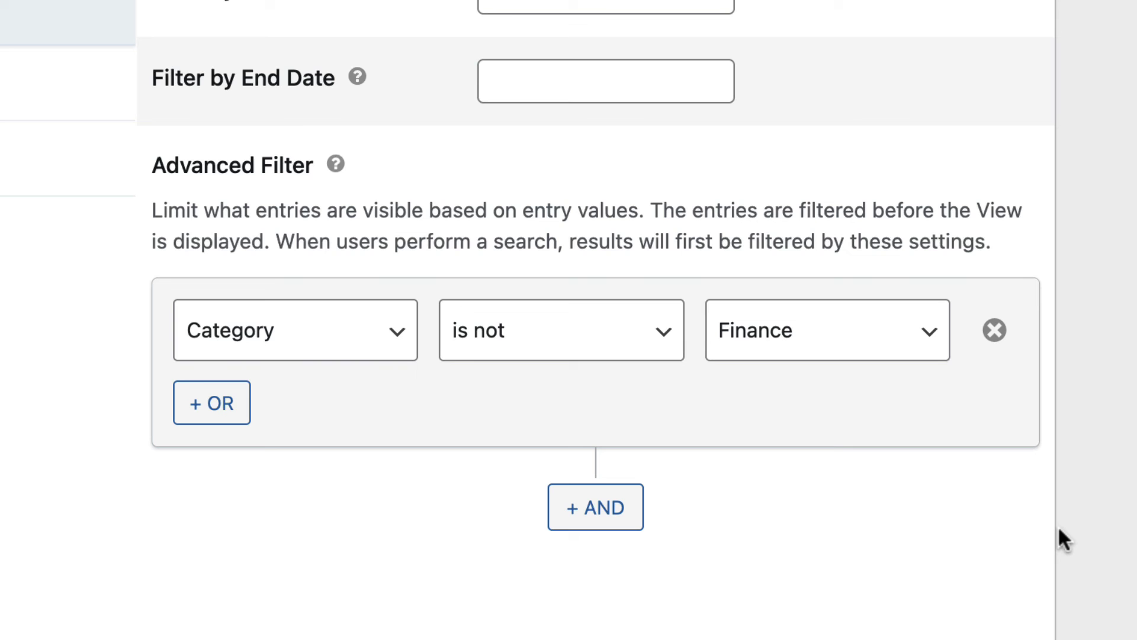
left_click(599, 514)
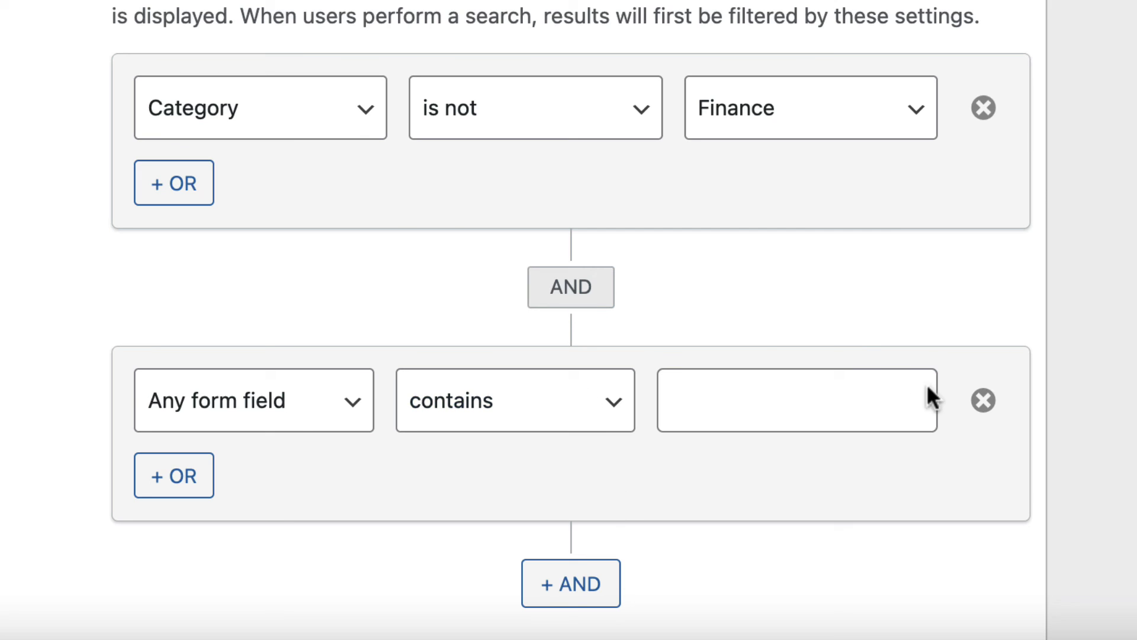
left_click(983, 401)
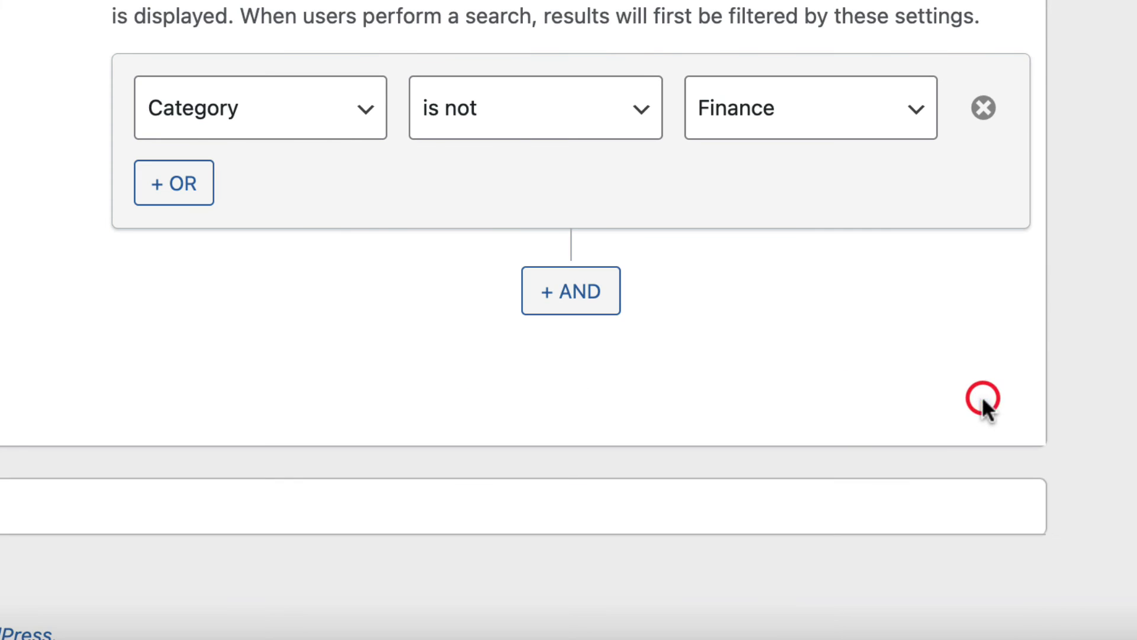
left_click(179, 196)
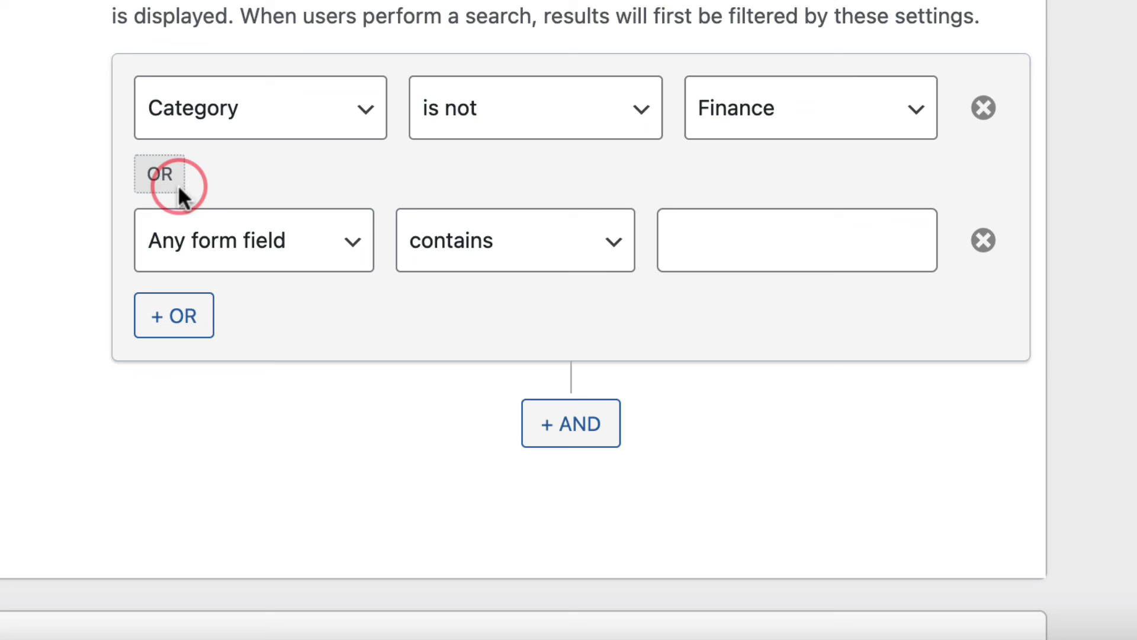